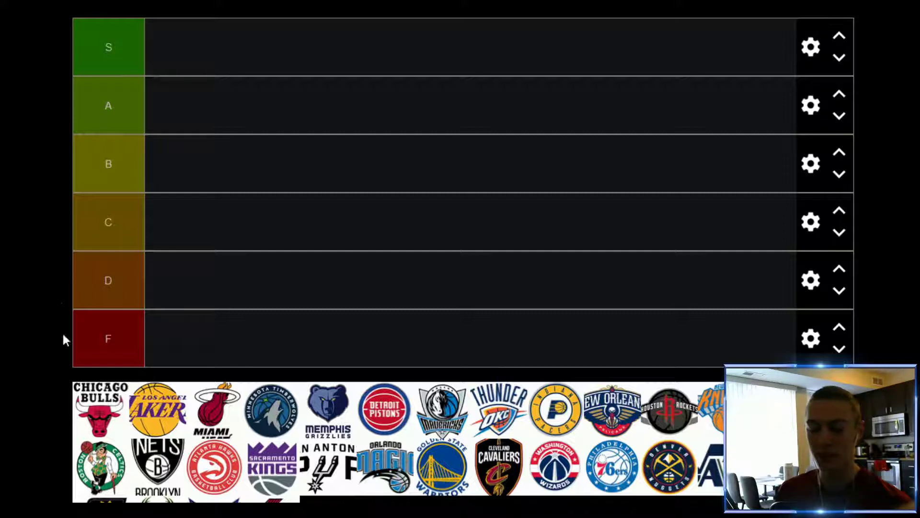
# Place the Bulls and Heat in tier A, the Lakers in tier D, and the Timberwolves and Grizzlies in tier S
pyautogui.moveTo(100, 410); pyautogui.dragTo(173, 105)
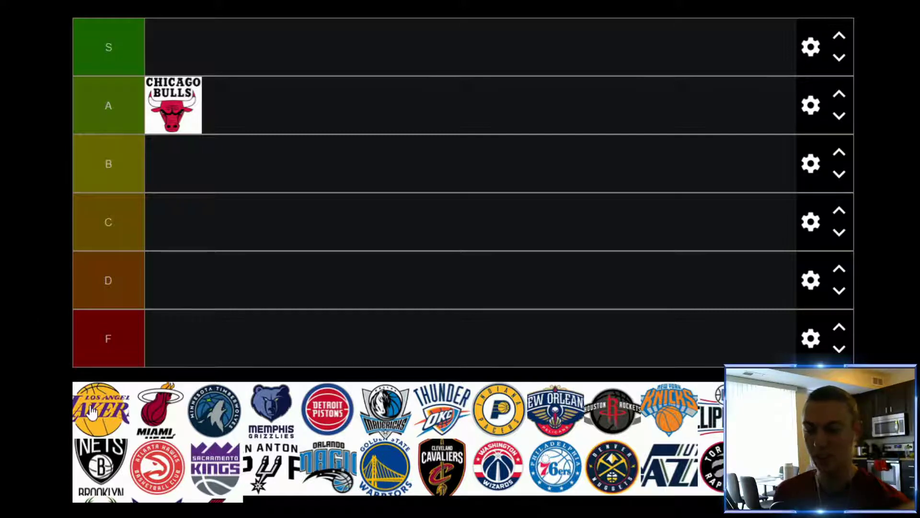
pyautogui.moveTo(100, 410); pyautogui.dragTo(177, 280)
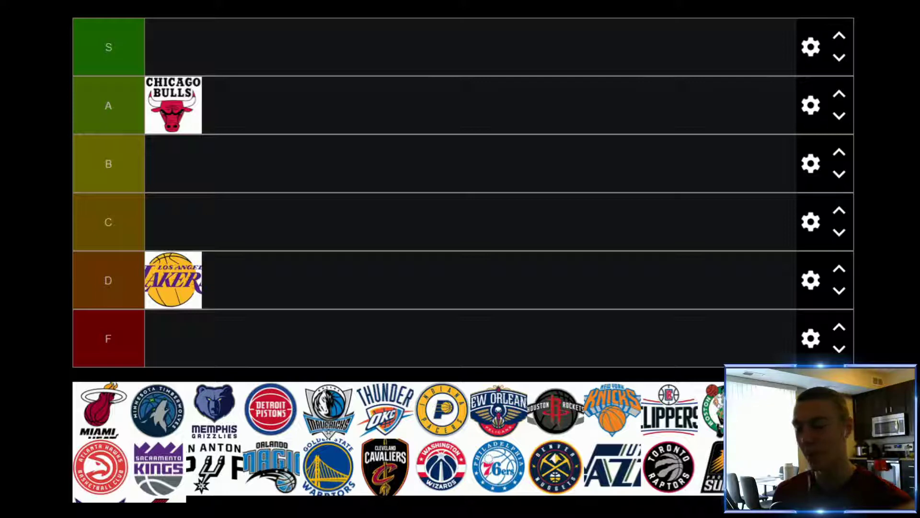
pyautogui.moveTo(101, 410); pyautogui.dragTo(288, 105)
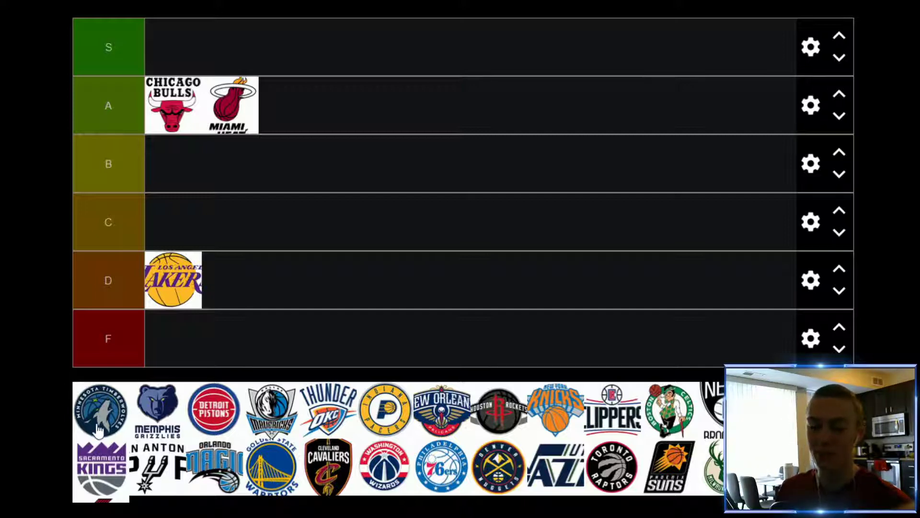
pyautogui.moveTo(100, 427); pyautogui.dragTo(178, 51)
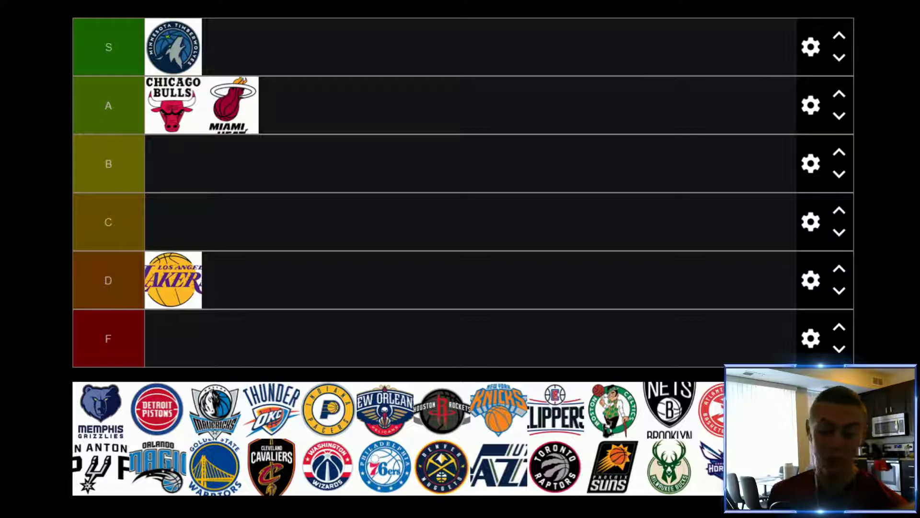
pyautogui.moveTo(99, 408); pyautogui.dragTo(141, 91)
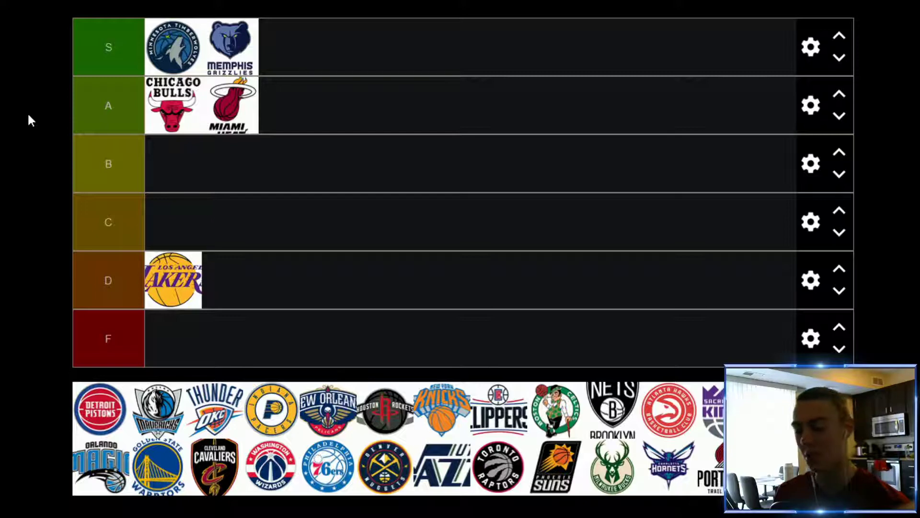
# Place the Pistons in tier D, the Mavericks and Pacers in tier B, the Thunder in tier C, and the Pelicans in tier A
pyautogui.moveTo(100, 412); pyautogui.dragTo(230, 280)
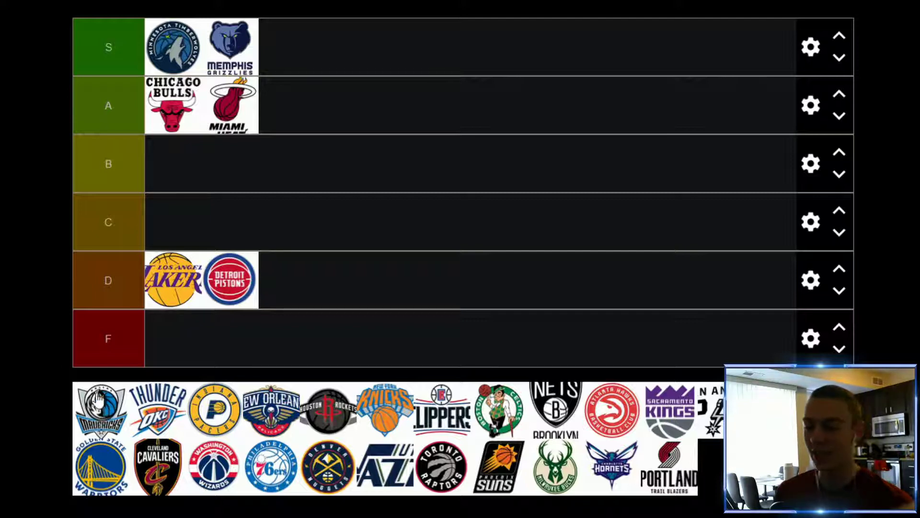
pyautogui.moveTo(100, 410); pyautogui.dragTo(192, 165)
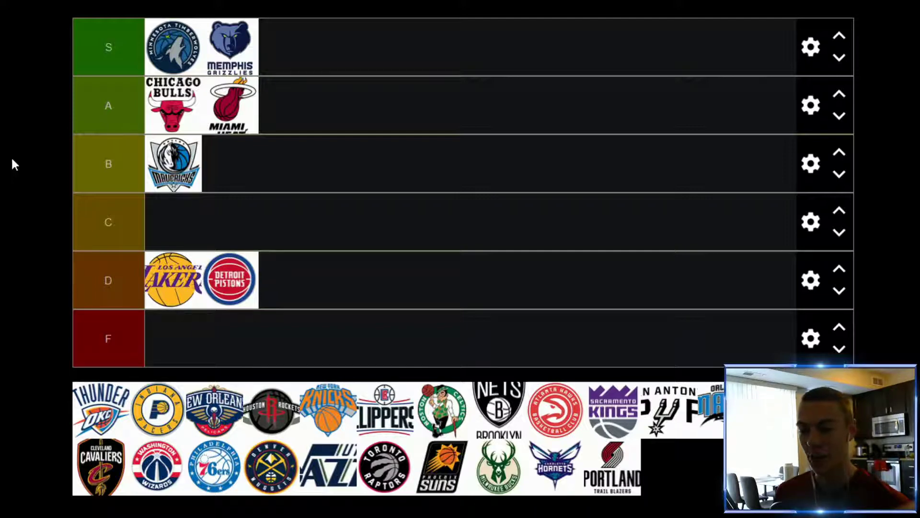
pyautogui.moveTo(99, 422); pyautogui.dragTo(192, 228)
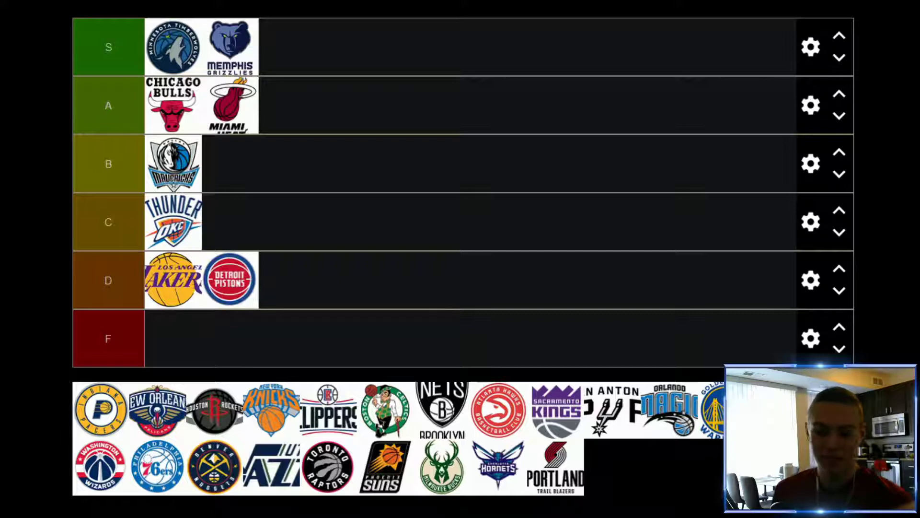
pyautogui.moveTo(86, 412); pyautogui.dragTo(252, 172)
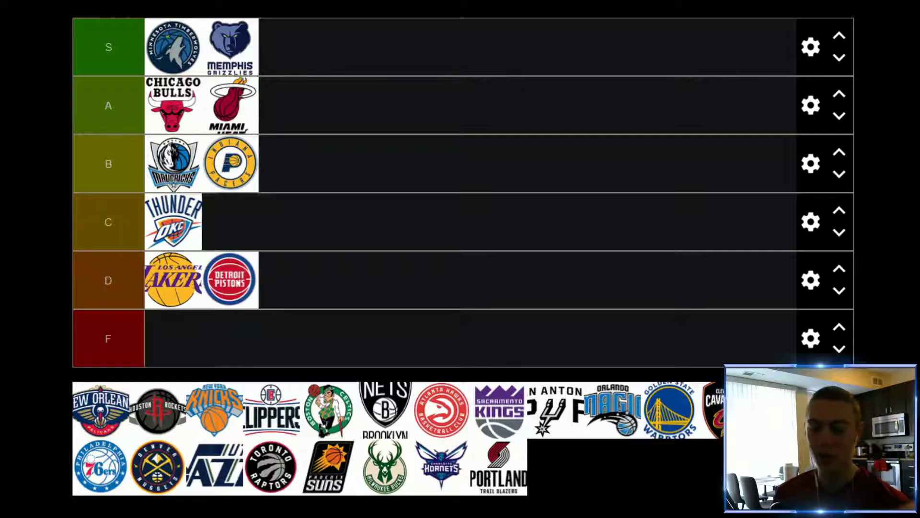
pyautogui.moveTo(101, 410); pyautogui.dragTo(307, 108)
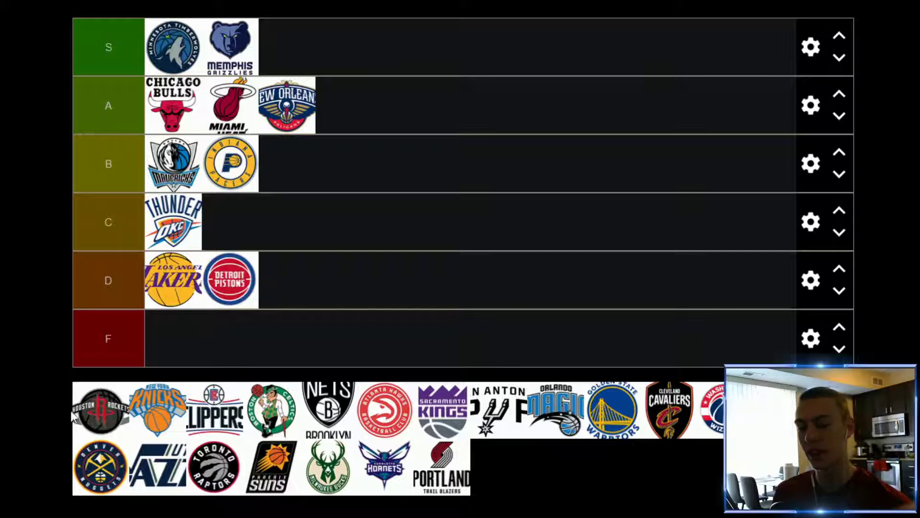
# Place the Rockets and Celtics in tier A, the Knicks and Clippers in tier D, and the Nets in tier B
pyautogui.moveTo(101, 410); pyautogui.dragTo(383, 91)
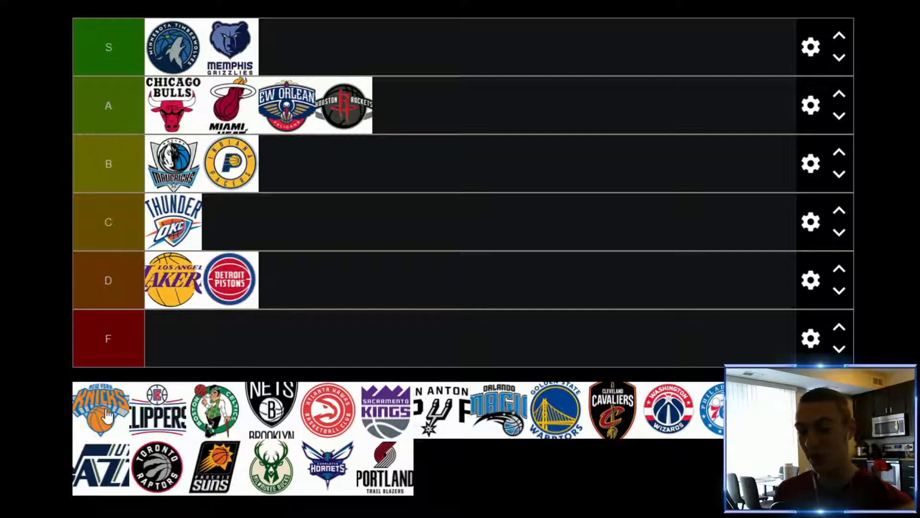
pyautogui.moveTo(101, 410); pyautogui.dragTo(352, 291)
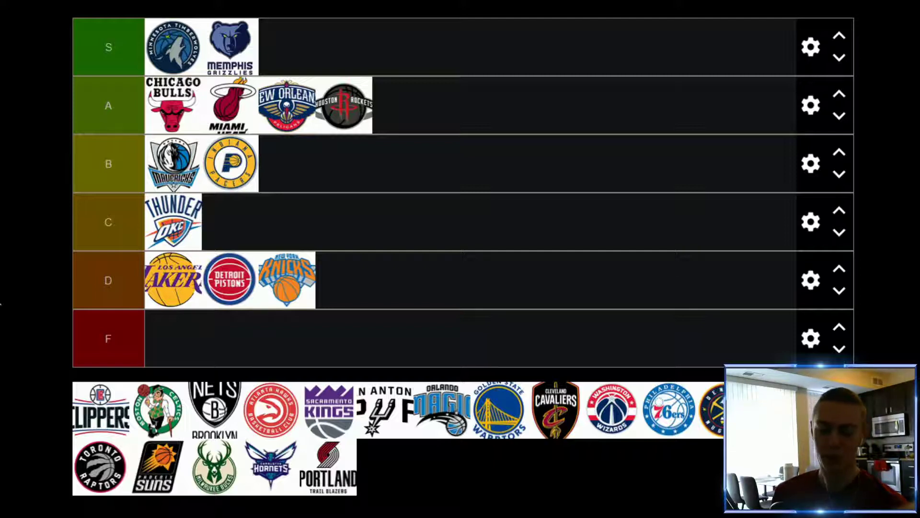
pyautogui.moveTo(100, 408); pyautogui.dragTo(380, 264)
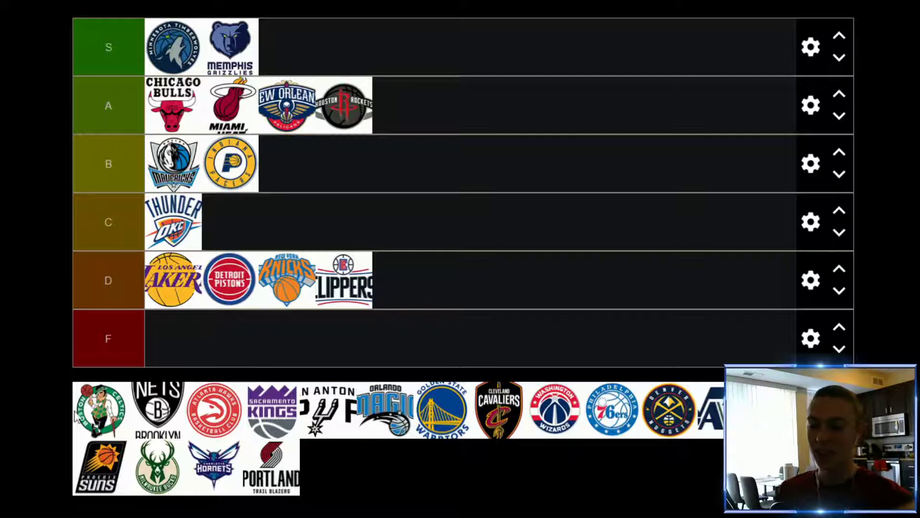
pyautogui.moveTo(91, 419); pyautogui.dragTo(450, 119)
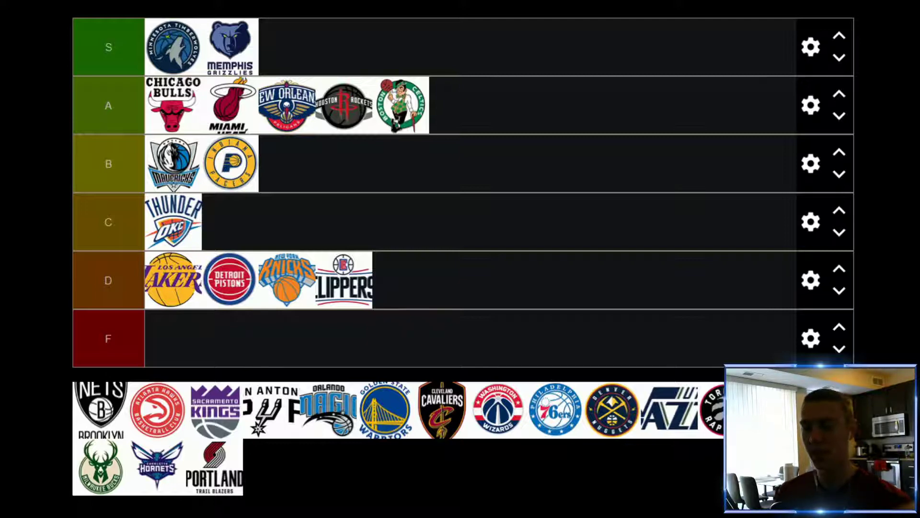
pyautogui.moveTo(98, 416); pyautogui.dragTo(227, 177)
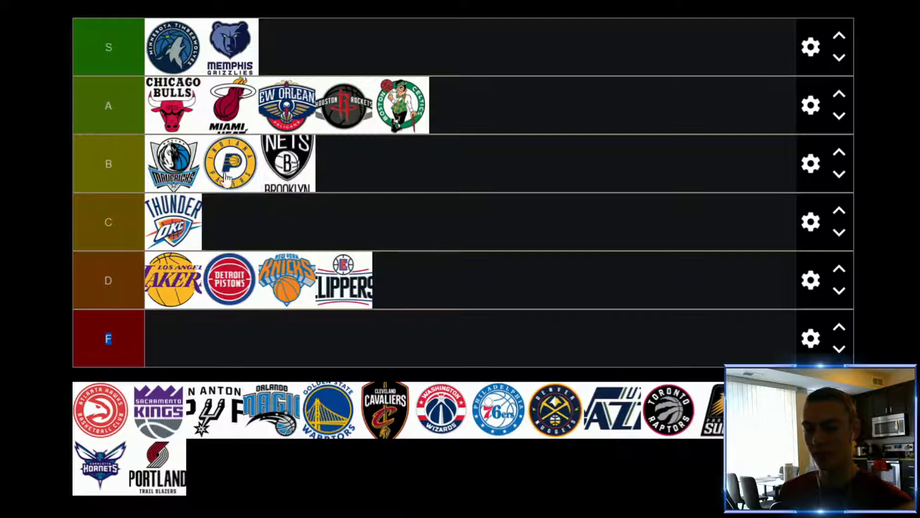
pyautogui.click(226, 180)
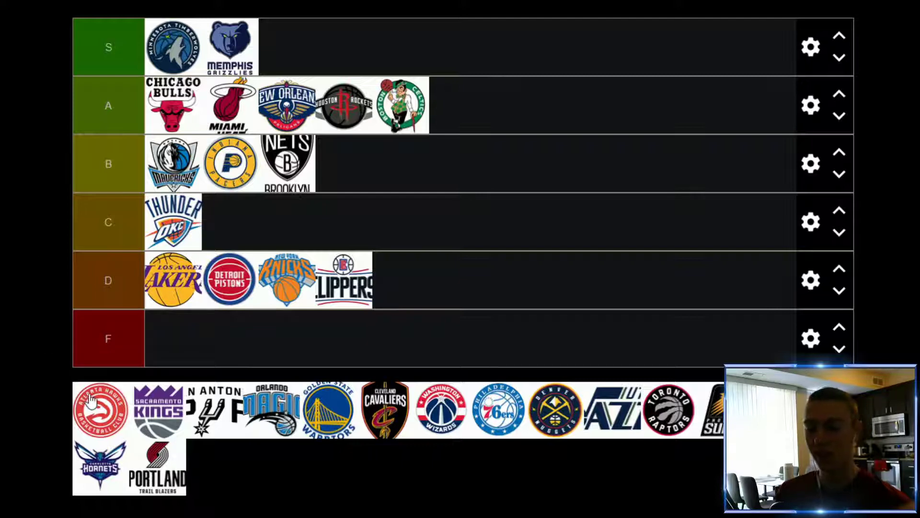
# Place the Hawks and Magic in tier B, the Kings in tier S, and the Spurs and Warriors in tier A
pyautogui.moveTo(92, 400); pyautogui.dragTo(335, 159)
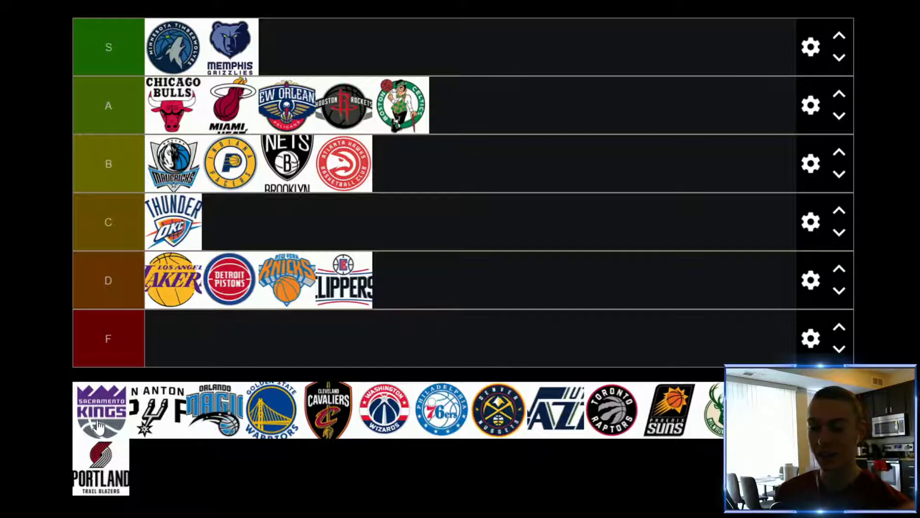
pyautogui.moveTo(99, 412); pyautogui.dragTo(340, 61)
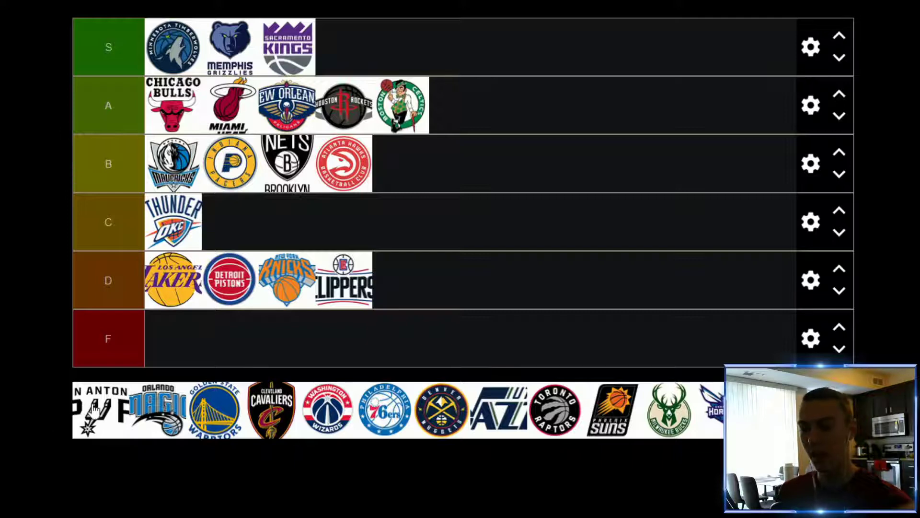
pyautogui.moveTo(91, 411); pyautogui.dragTo(550, 114)
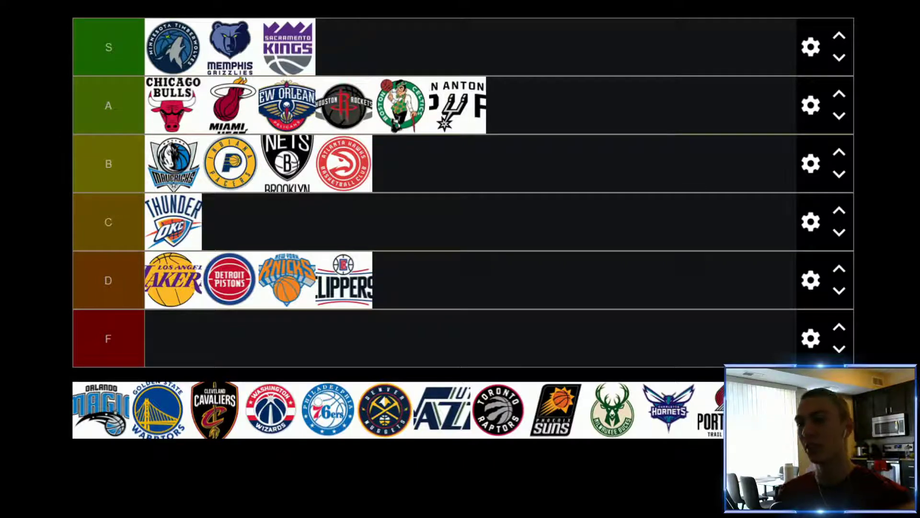
pyautogui.moveTo(98, 416); pyautogui.dragTo(401, 164)
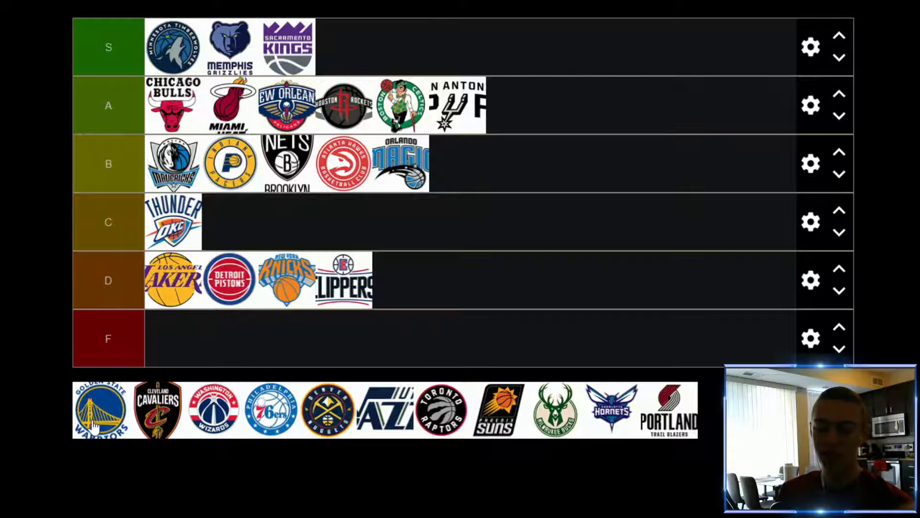
pyautogui.moveTo(117, 400); pyautogui.dragTo(545, 96)
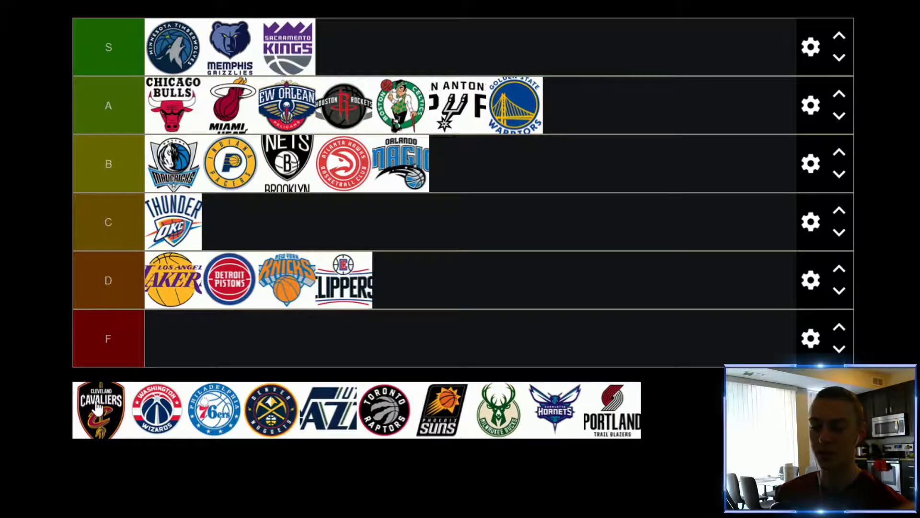
# Place the Cavaliers in tier S, the Wizards in tier B, the 76ers in tier C, and the Nuggets and Jazz in tier A
pyautogui.moveTo(112, 414); pyautogui.dragTo(355, 50)
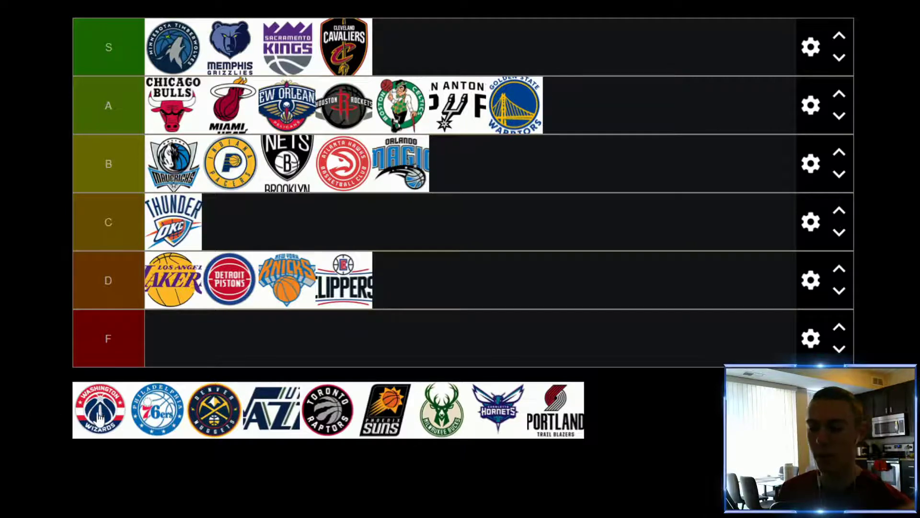
pyautogui.moveTo(99, 417); pyautogui.dragTo(491, 164)
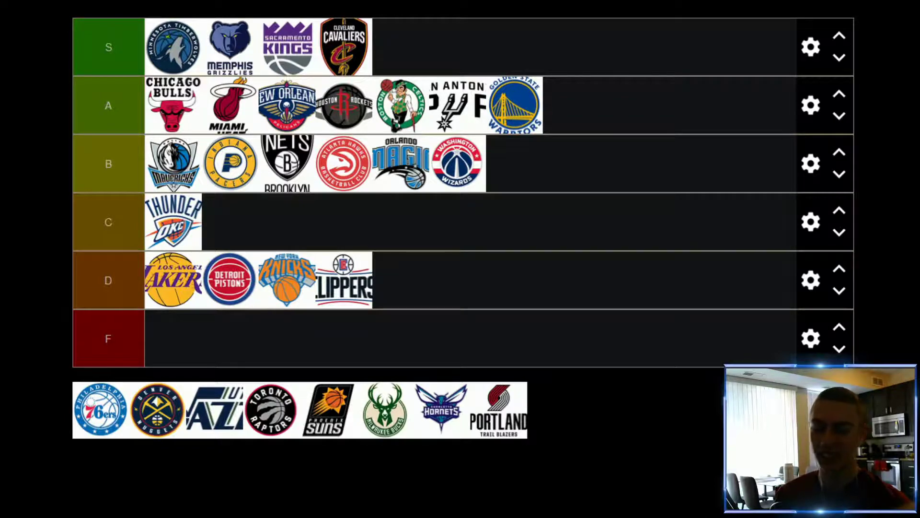
pyautogui.moveTo(100, 409); pyautogui.dragTo(230, 221)
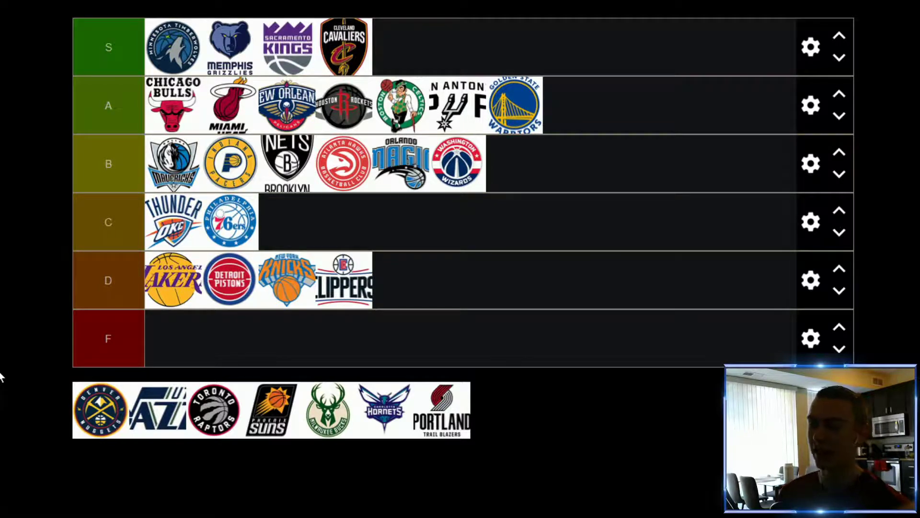
pyautogui.moveTo(101, 415); pyautogui.dragTo(611, 118)
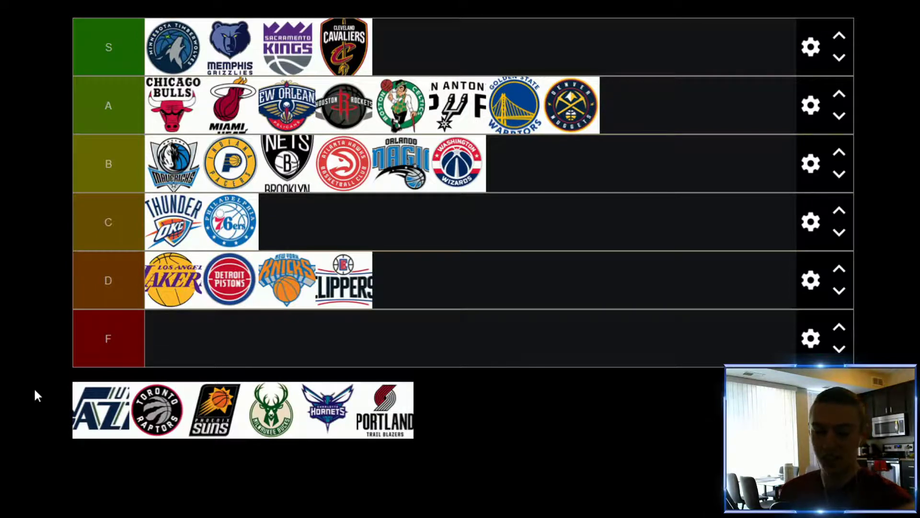
pyautogui.moveTo(89, 410); pyautogui.dragTo(667, 115)
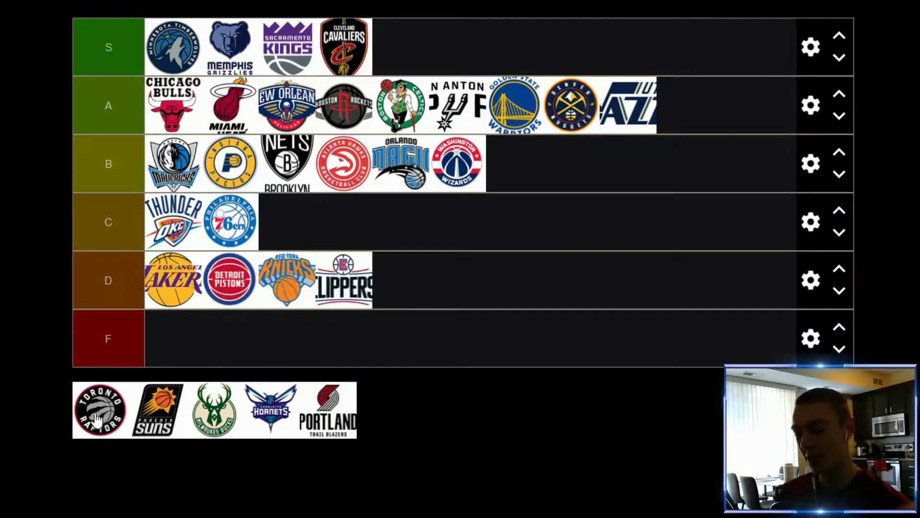
# Place the Raptors, Suns and Hornets in tier S, the Bucks in tier A, and the Trail Blazers in tier D
pyautogui.moveTo(103, 417); pyautogui.dragTo(403, 48)
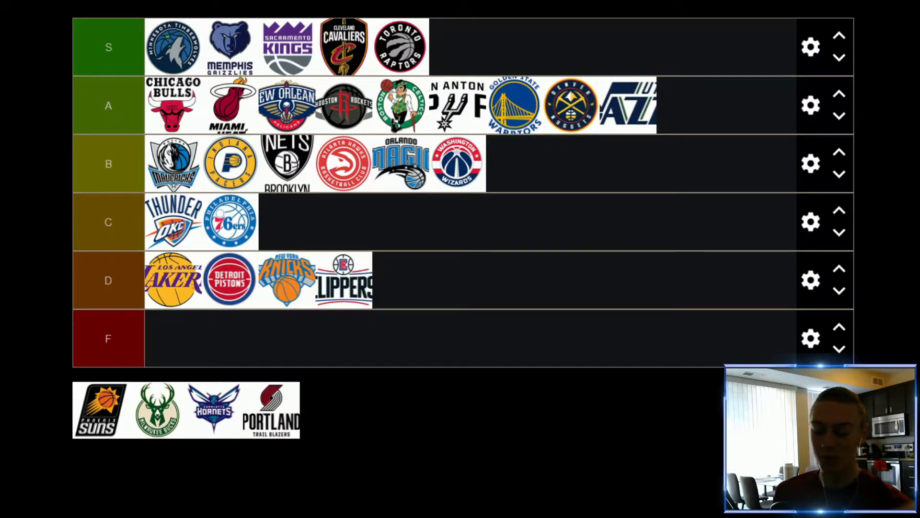
pyautogui.moveTo(99, 410); pyautogui.dragTo(459, 46)
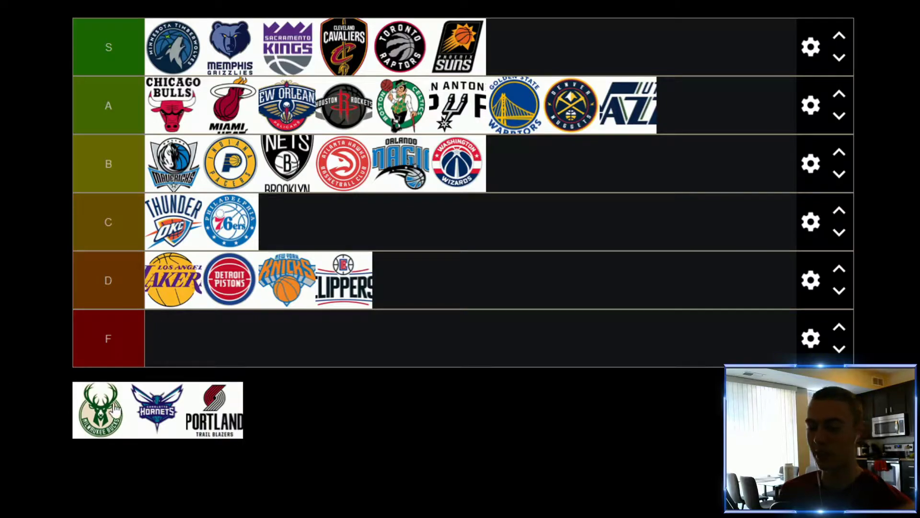
pyautogui.moveTo(101, 410); pyautogui.dragTo(685, 105)
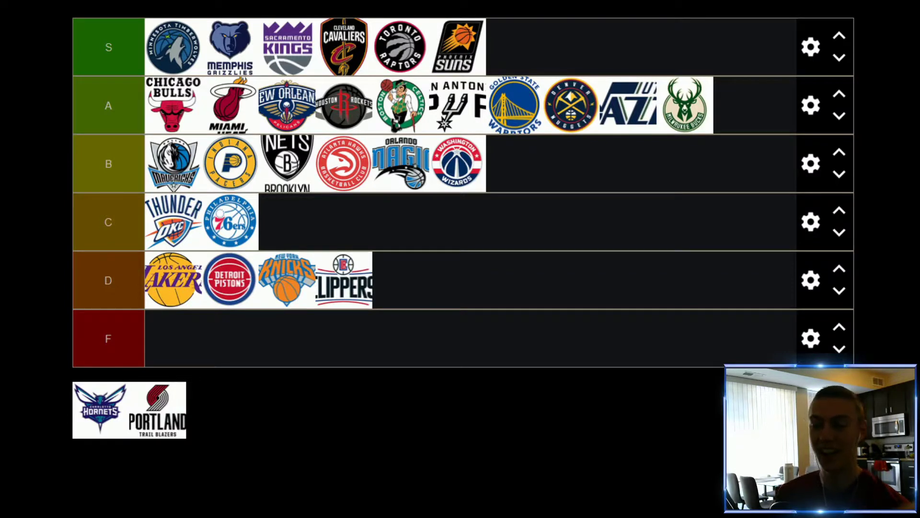
pyautogui.moveTo(100, 409); pyautogui.dragTo(513, 46)
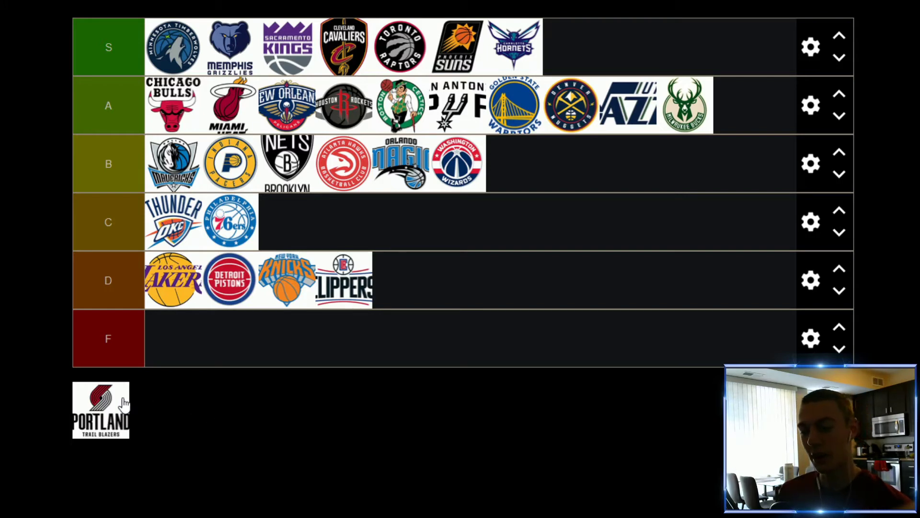
pyautogui.moveTo(101, 410); pyautogui.dragTo(432, 287)
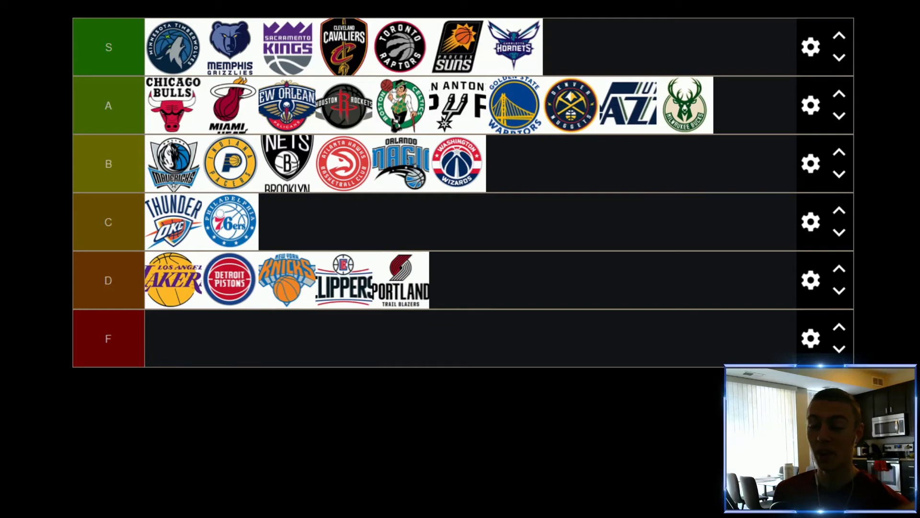